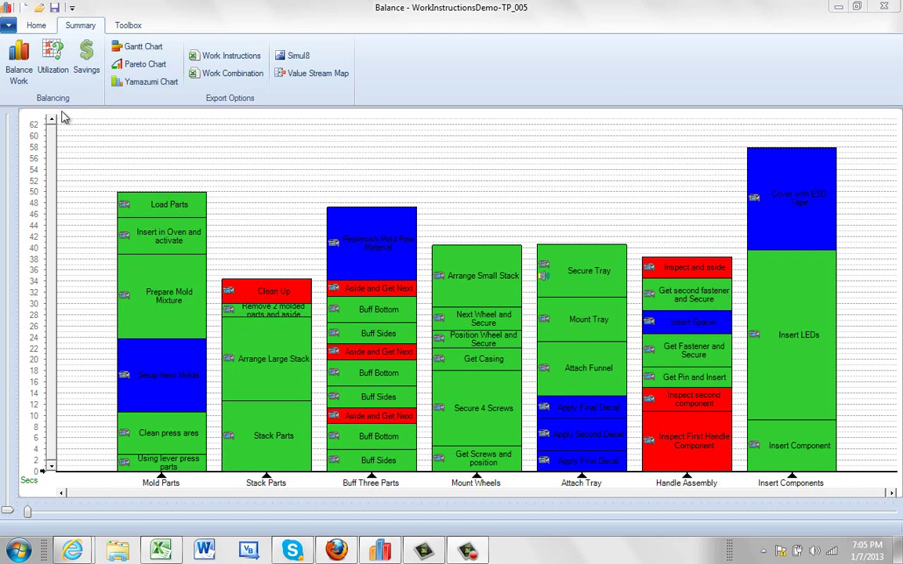
Open Line Balance for the 7 stations (57.853 cycle time, 76.26% utilization) and move it off the chart
{"action": "left_click", "coordinate": [19, 57]}
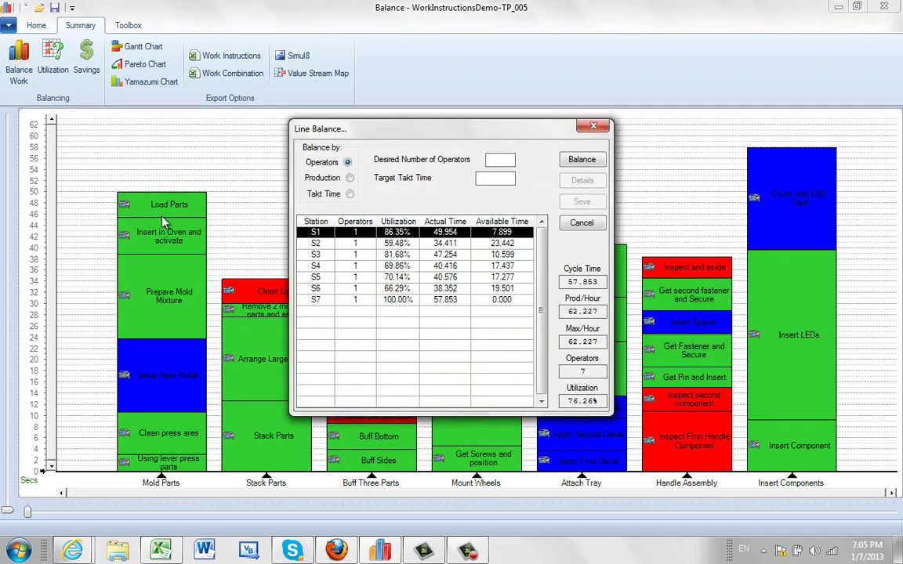
{"action": "left_click_drag", "start_coordinate": [391, 125], "coordinate": [398, 122]}
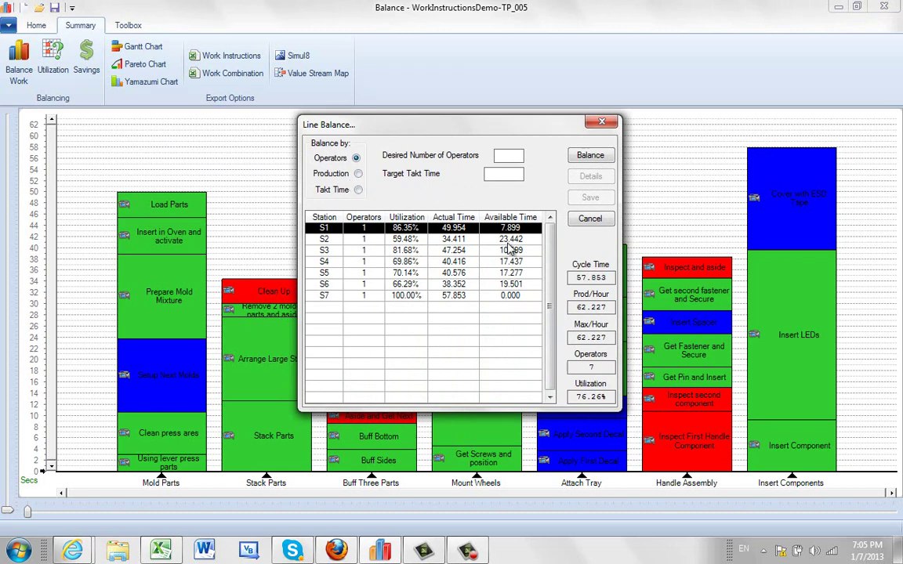
{"action": "mouse_move", "coordinate": [465, 131]}
{"action": "left_mouse_down"}
{"action": "mouse_move", "coordinate": [470, 405]}
{"action": "mouse_move", "coordinate": [480, 406]}
{"action": "mouse_move", "coordinate": [476, 128]}
{"action": "left_mouse_up"}
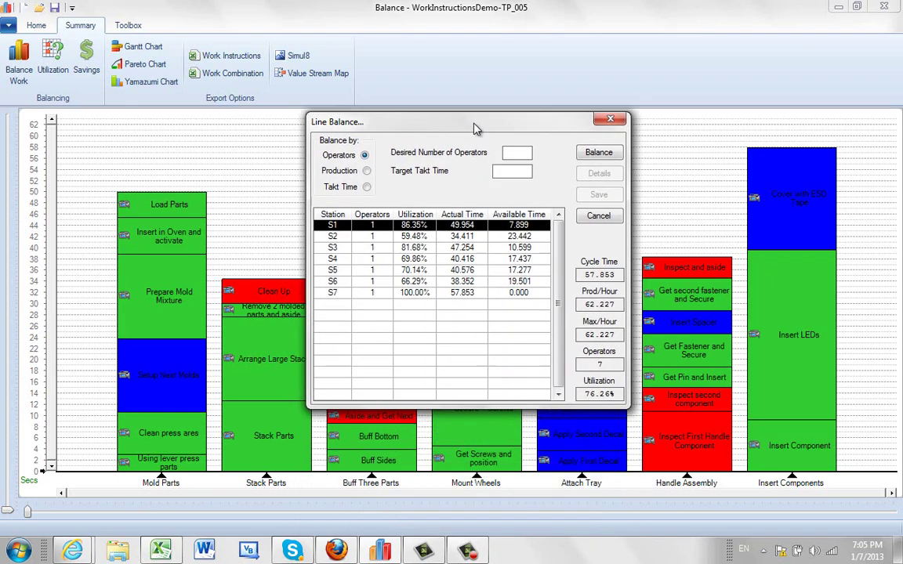
Balance by production at 86 units per hour, giving an optimum of 9 operators at 82.0%
{"action": "left_click", "coordinate": [367, 171]}
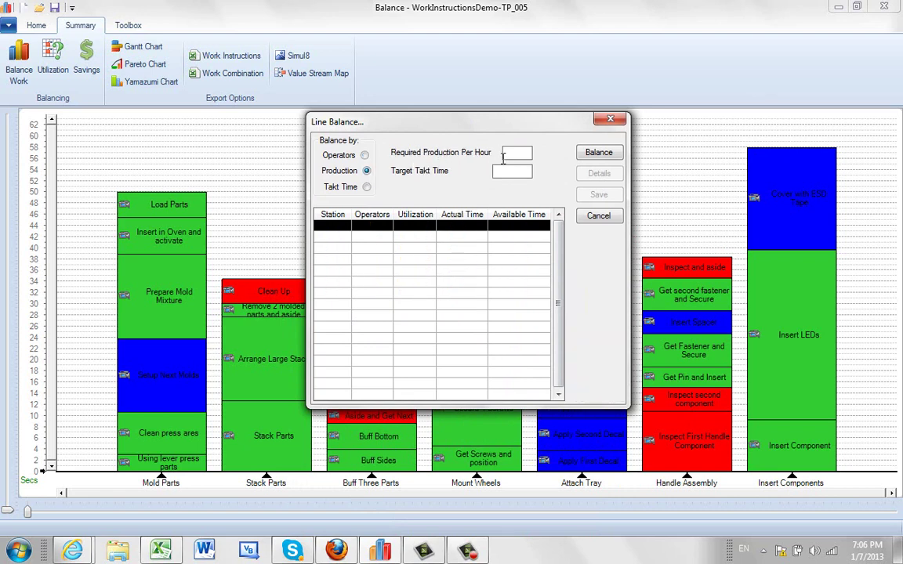
{"action": "left_click", "coordinate": [515, 153]}
{"action": "type", "text": "86"}
{"action": "left_click", "coordinate": [599, 155]}
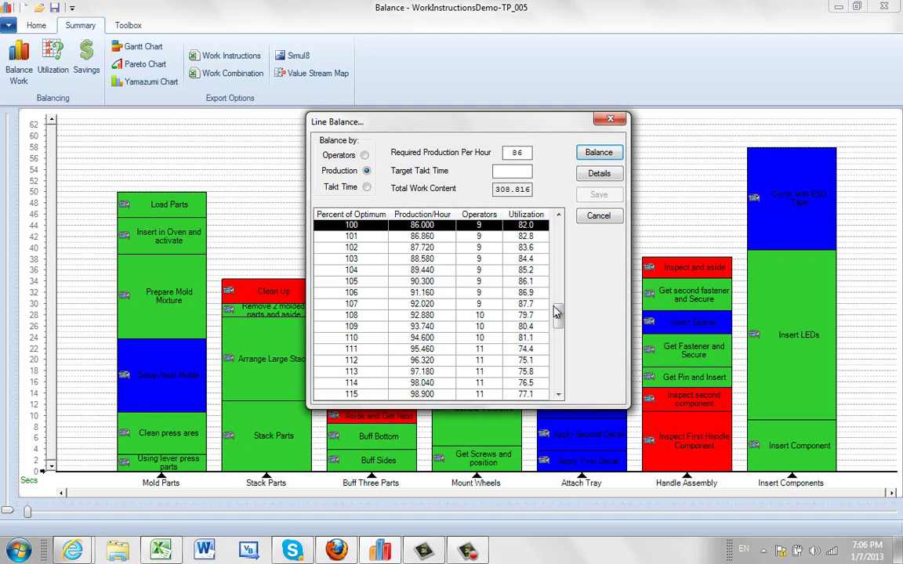
{"action": "left_click_drag", "start_coordinate": [558, 312], "coordinate": [558, 228]}
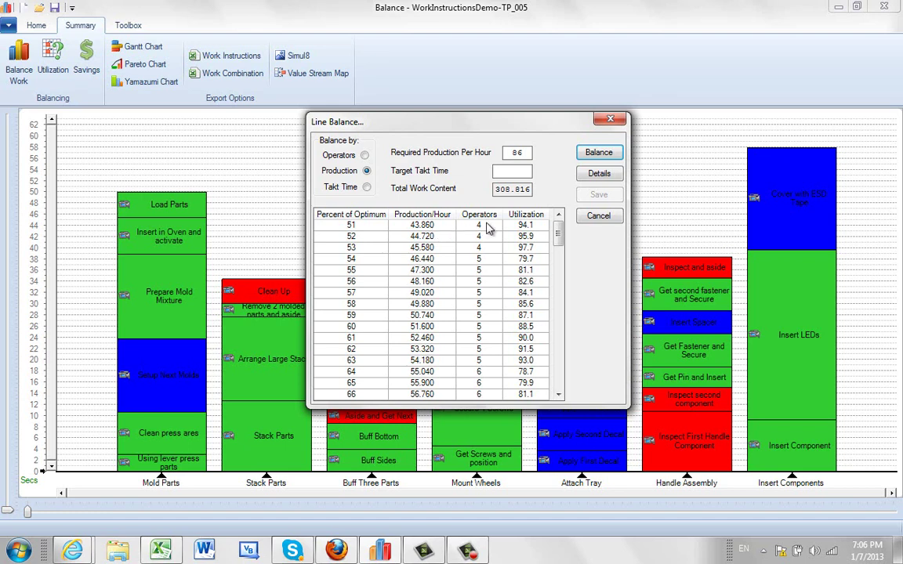
{"action": "left_click", "coordinate": [526, 226]}
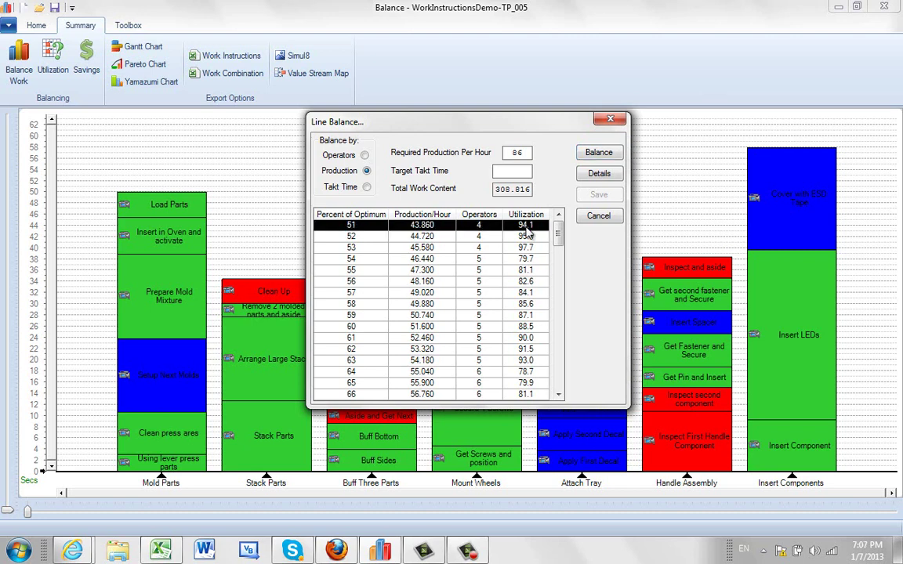
{"action": "left_click", "coordinate": [361, 240]}
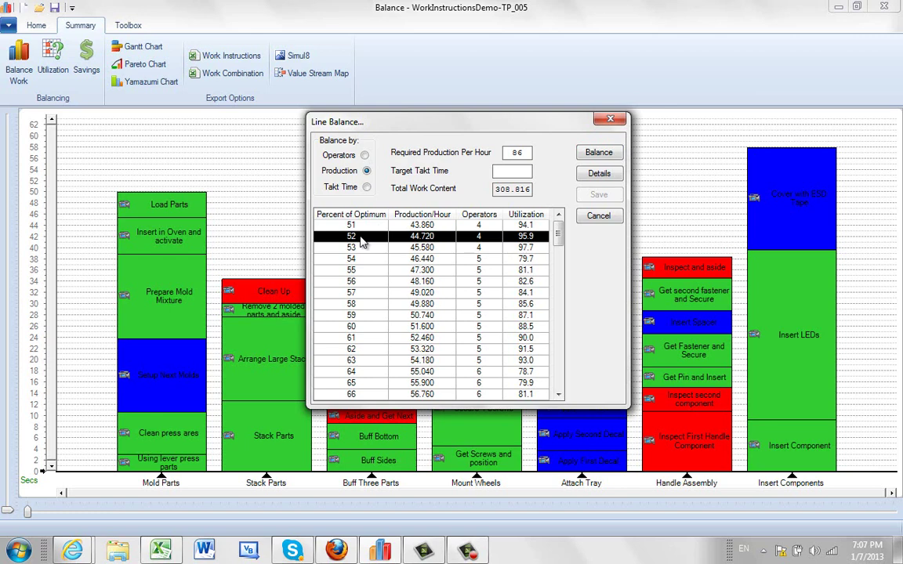
{"action": "left_click", "coordinate": [361, 250]}
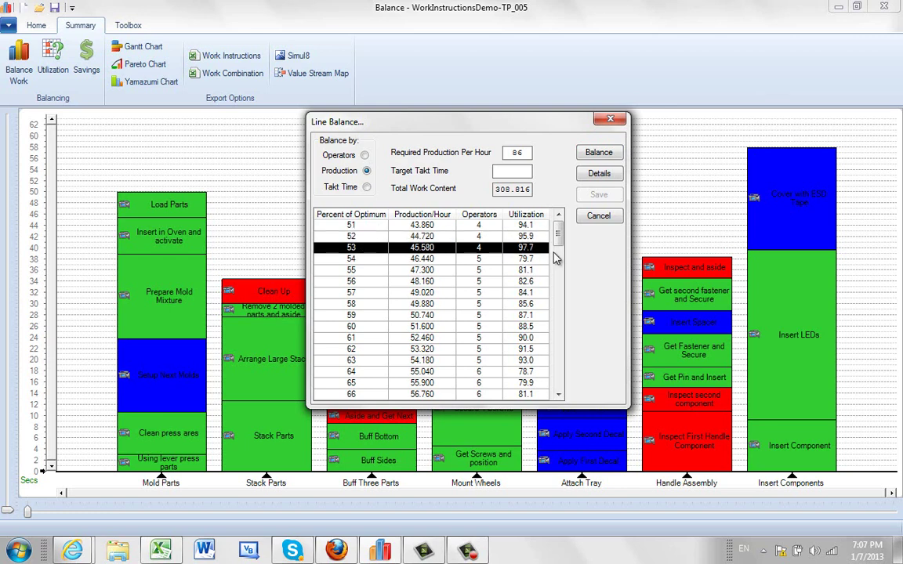
{"action": "left_click_drag", "start_coordinate": [559, 234], "coordinate": [563, 314]}
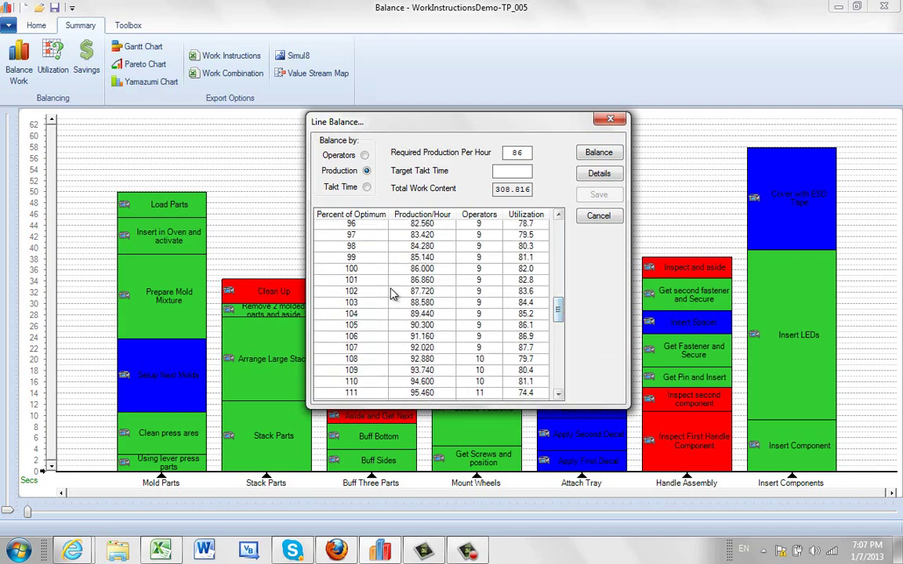
{"action": "left_click", "coordinate": [522, 269]}
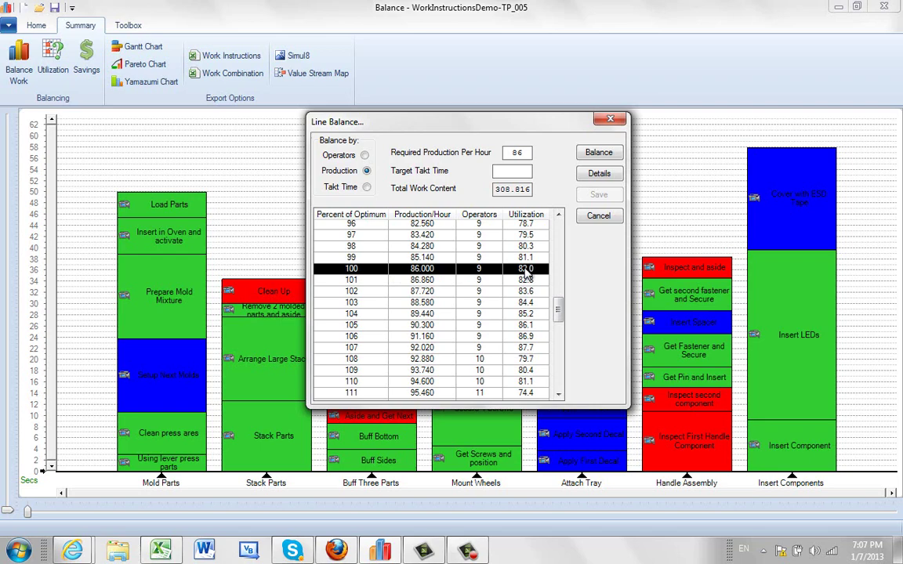
{"action": "left_click_drag", "start_coordinate": [558, 310], "coordinate": [559, 382]}
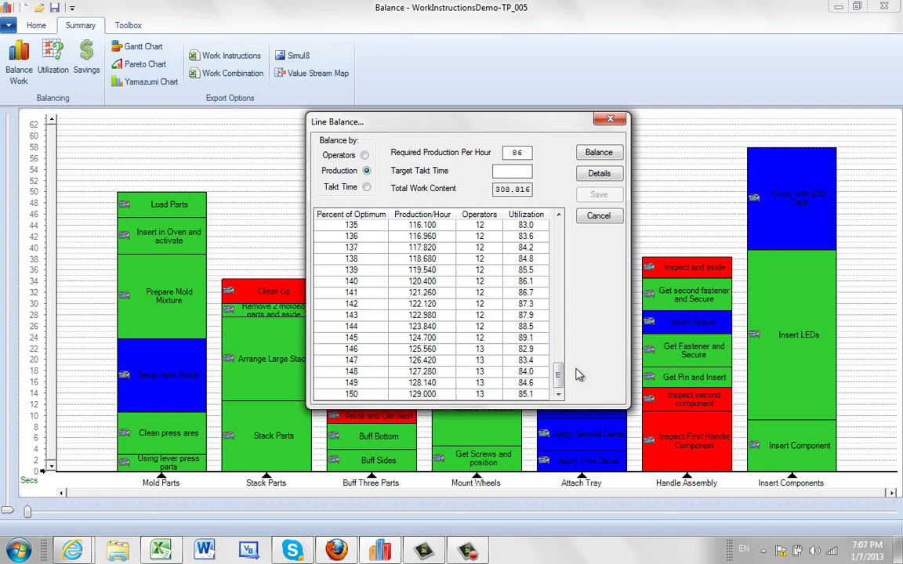
{"action": "left_click_drag", "start_coordinate": [559, 375], "coordinate": [560, 311]}
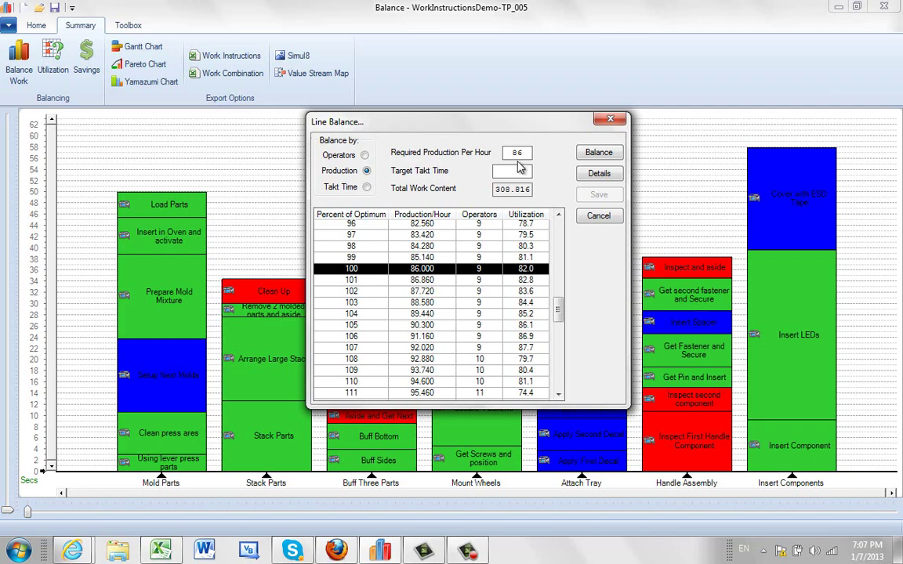
{"action": "left_click_drag", "start_coordinate": [489, 131], "coordinate": [532, 448]}
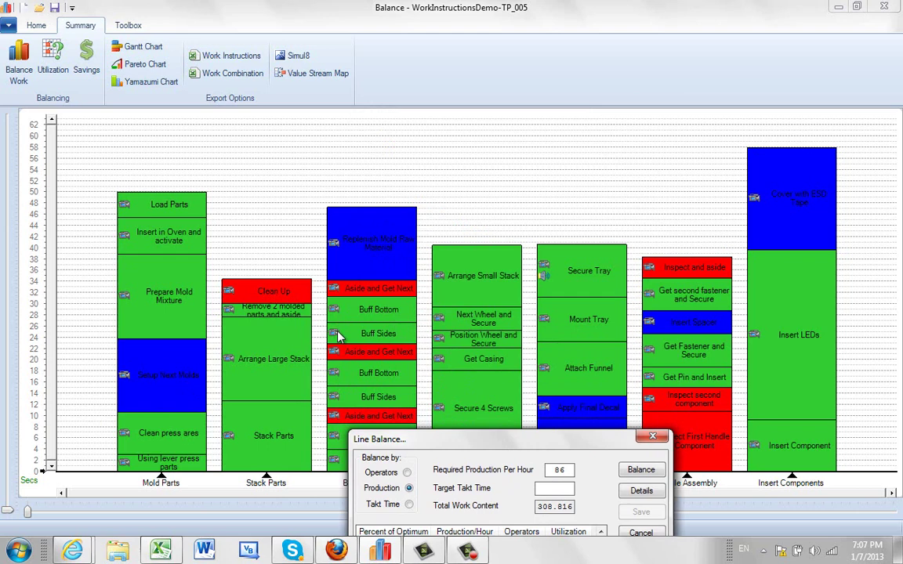
{"action": "left_click_drag", "start_coordinate": [505, 447], "coordinate": [508, 441]}
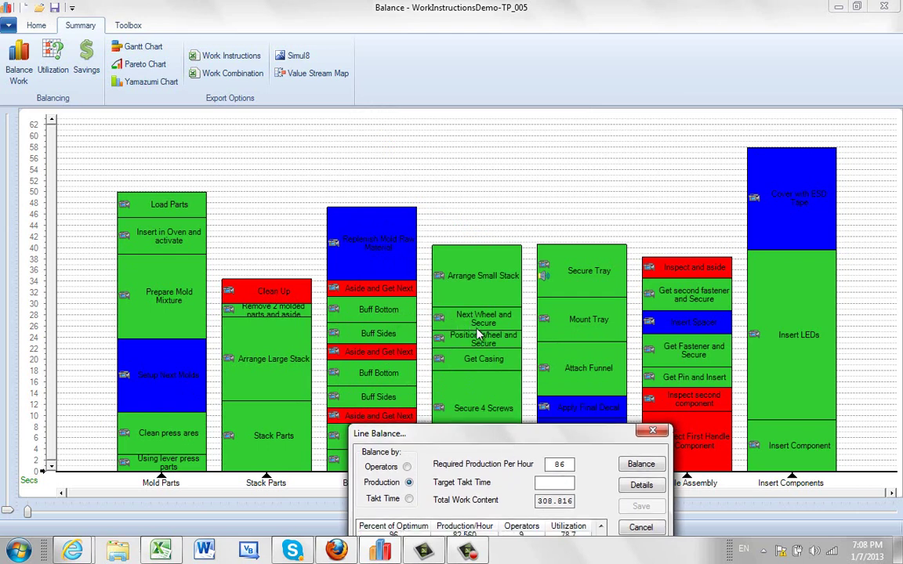
{"action": "left_click_drag", "start_coordinate": [508, 445], "coordinate": [485, 135]}
{"action": "mouse_move", "coordinate": [581, 320]}
{"action": "left_mouse_down"}
{"action": "mouse_move", "coordinate": [581, 301]}
{"action": "mouse_move", "coordinate": [582, 315]}
{"action": "left_mouse_up"}
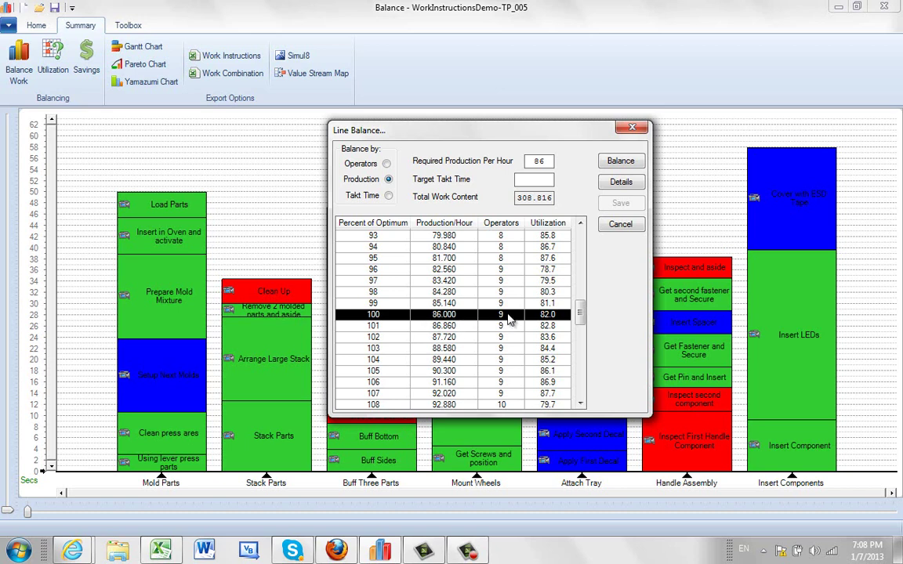
Compare the 96%, 107% and 100% options, then select the 95% option: 8 operators at 87.6%
{"action": "left_click", "coordinate": [453, 270]}
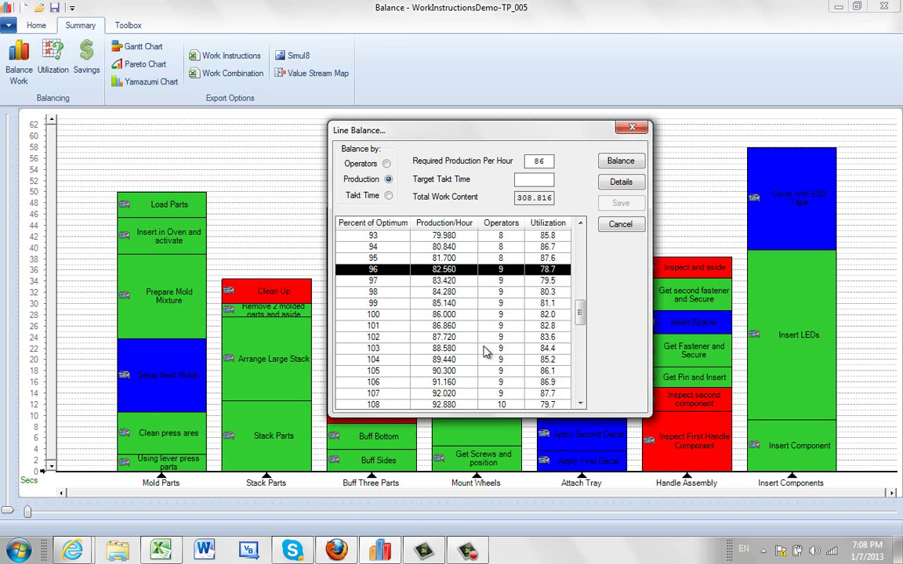
{"action": "left_click", "coordinate": [469, 394]}
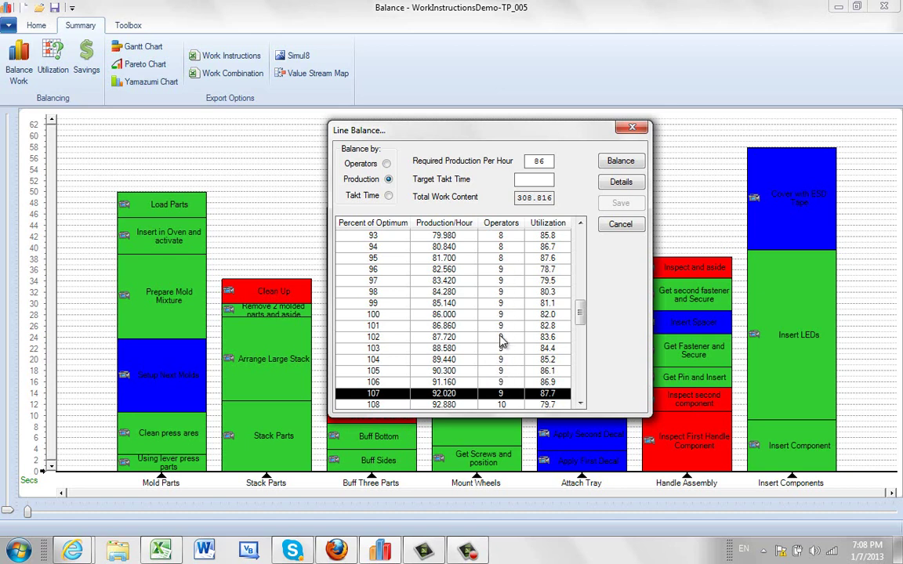
{"action": "left_click", "coordinate": [476, 315]}
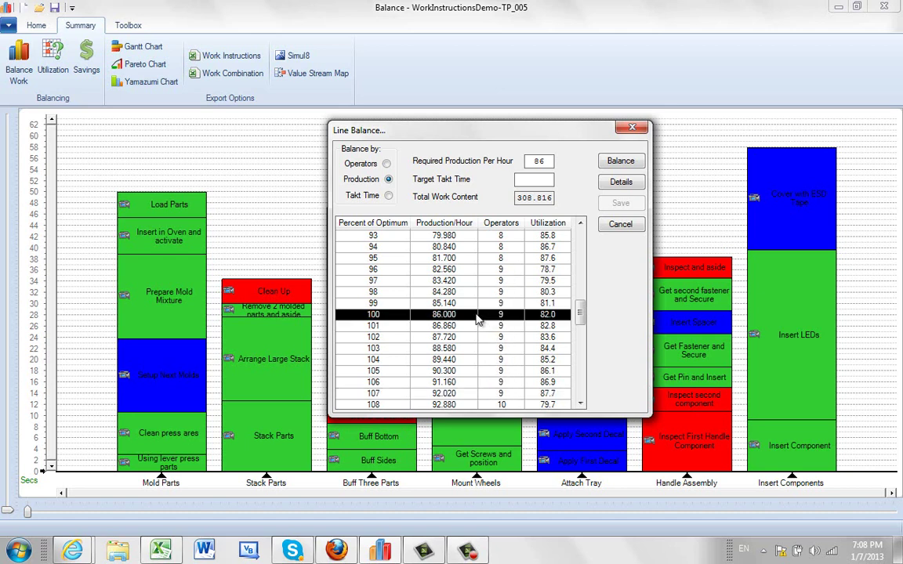
{"action": "left_click", "coordinate": [462, 395]}
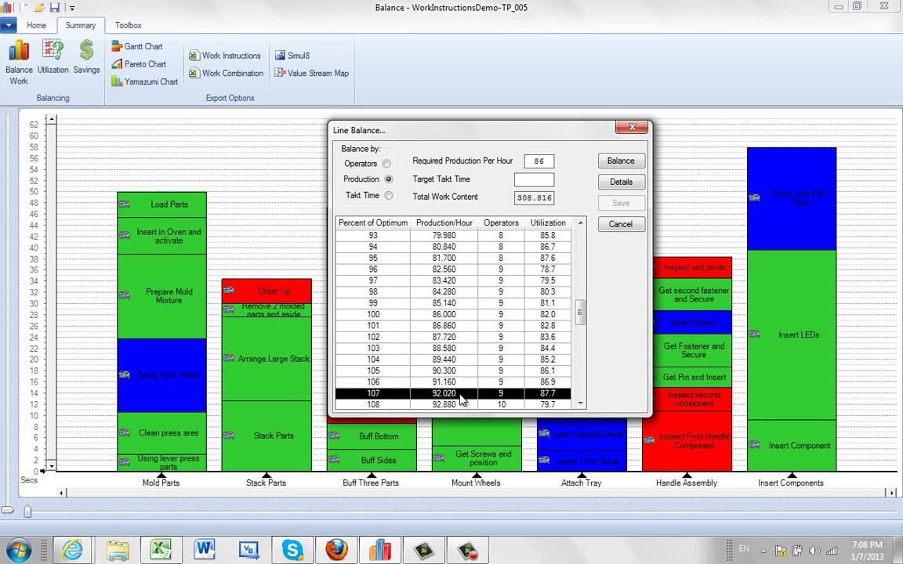
{"action": "left_click", "coordinate": [462, 316]}
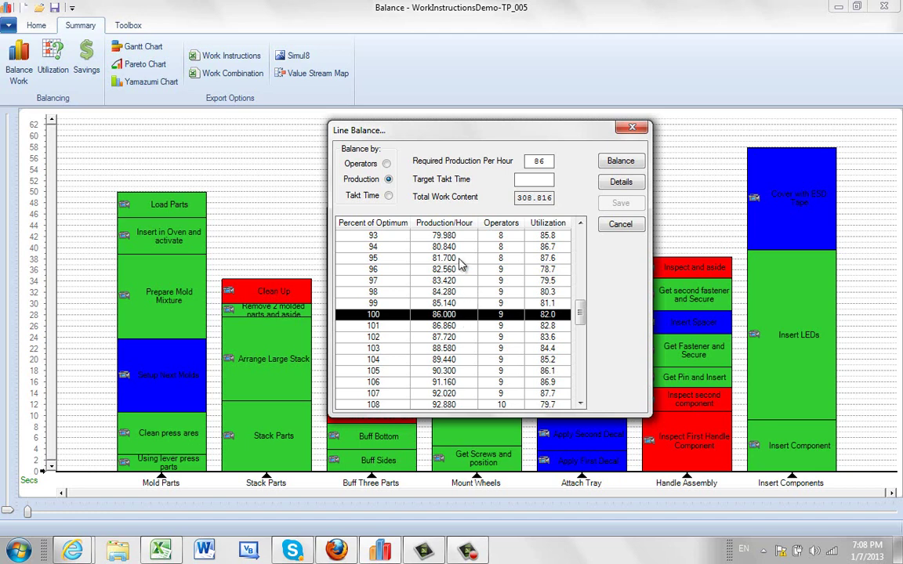
{"action": "left_click", "coordinate": [460, 259]}
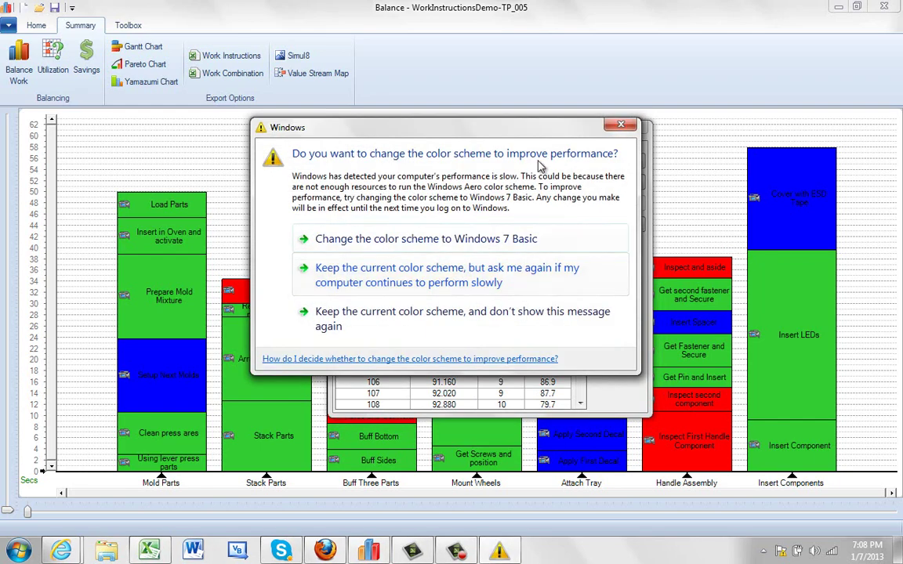
Dismiss the colour-scheme warning, reselect the 100% option (9 operators, 82.0%), and shift the dialog left
{"action": "left_click", "coordinate": [558, 114]}
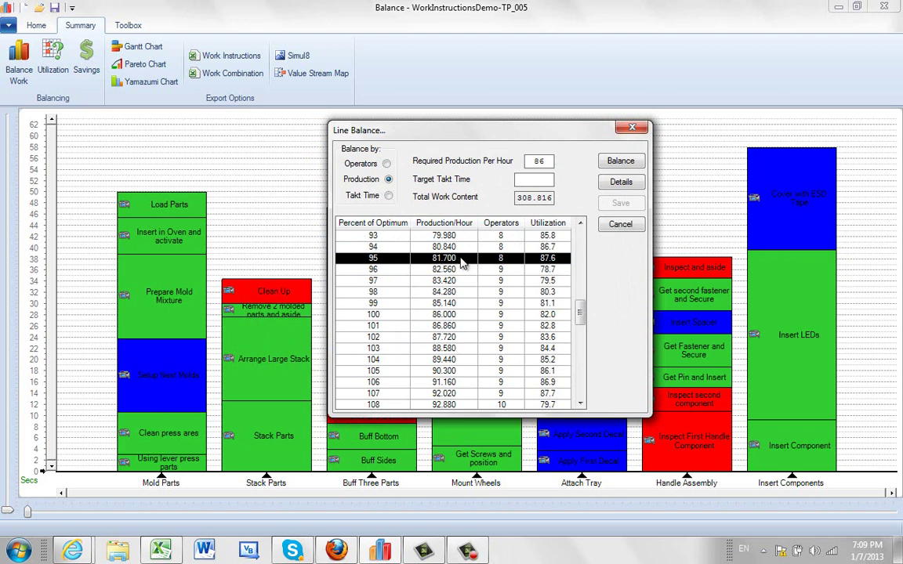
{"action": "left_click", "coordinate": [459, 318]}
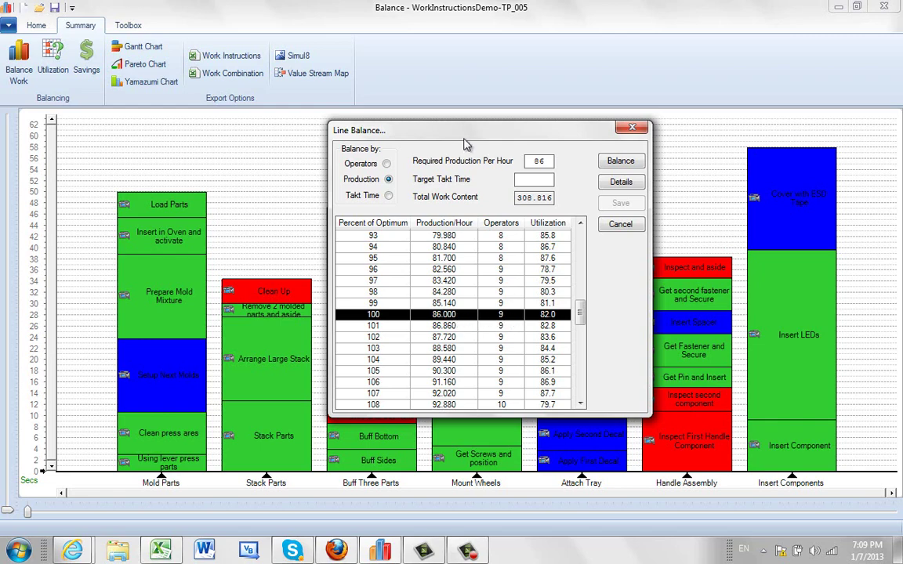
{"action": "left_click_drag", "start_coordinate": [461, 140], "coordinate": [188, 131]}
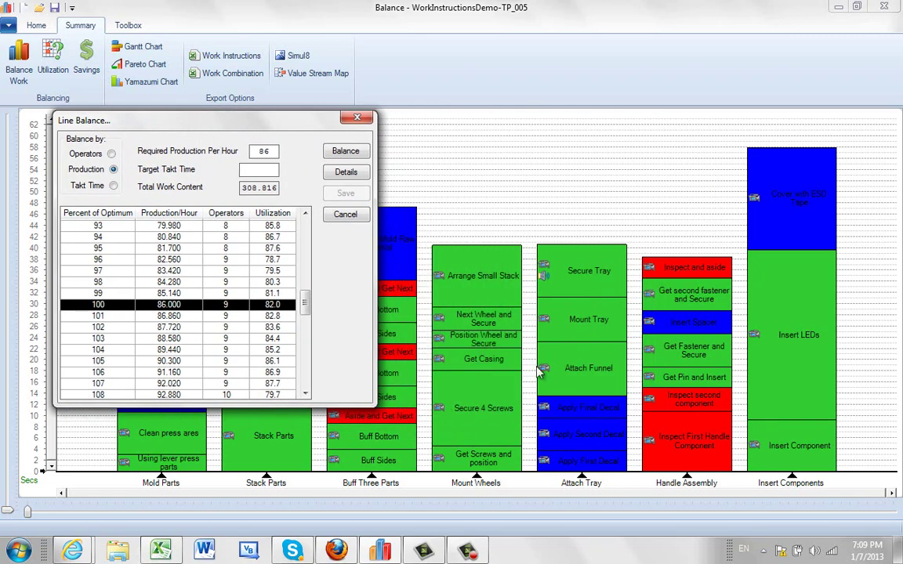
{"action": "left_click", "coordinate": [160, 553]}
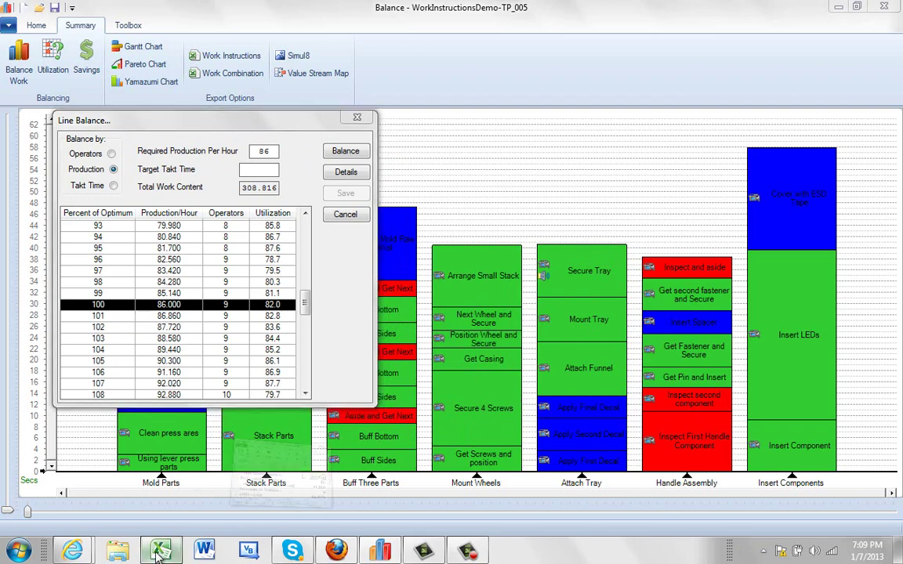
{"action": "left_click_drag", "start_coordinate": [562, 119], "coordinate": [552, 106]}
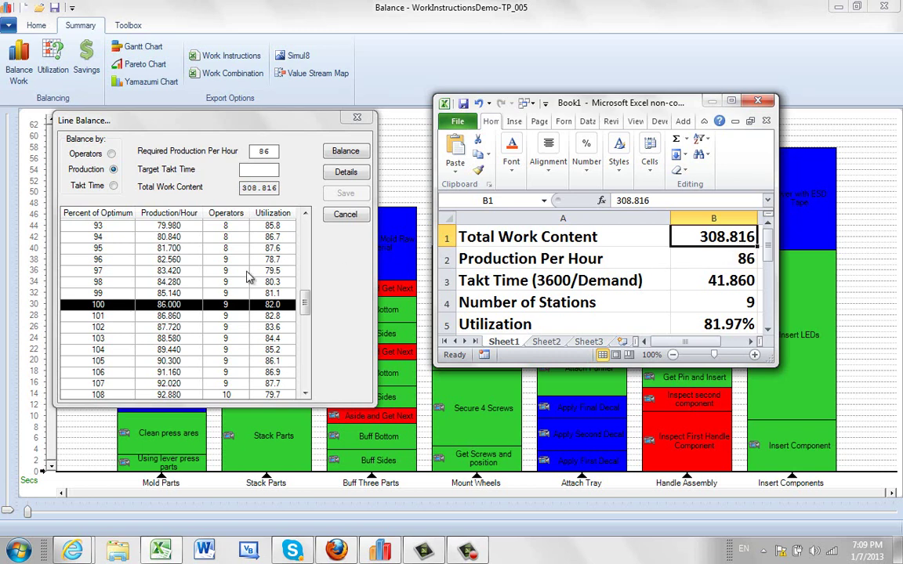
{"action": "left_click", "coordinate": [733, 259]}
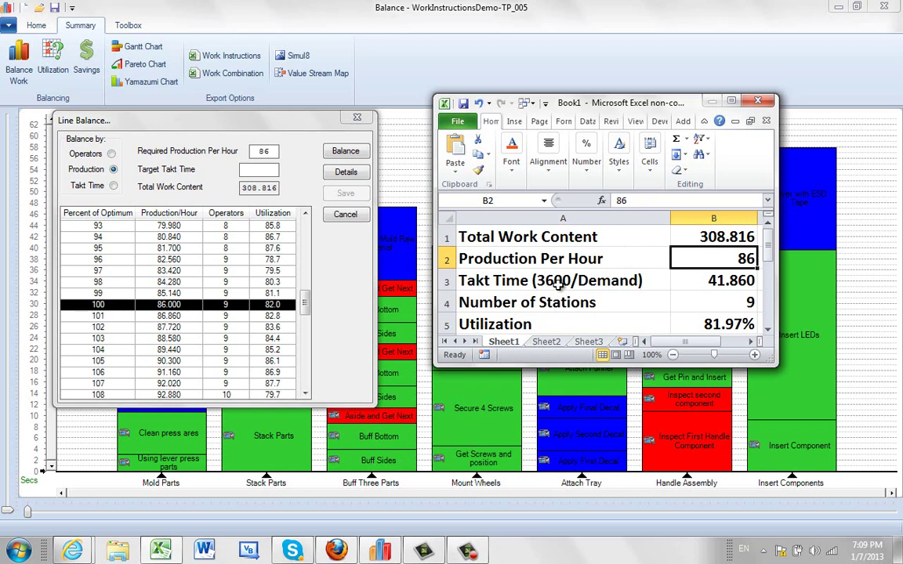
{"action": "left_click", "coordinate": [729, 283]}
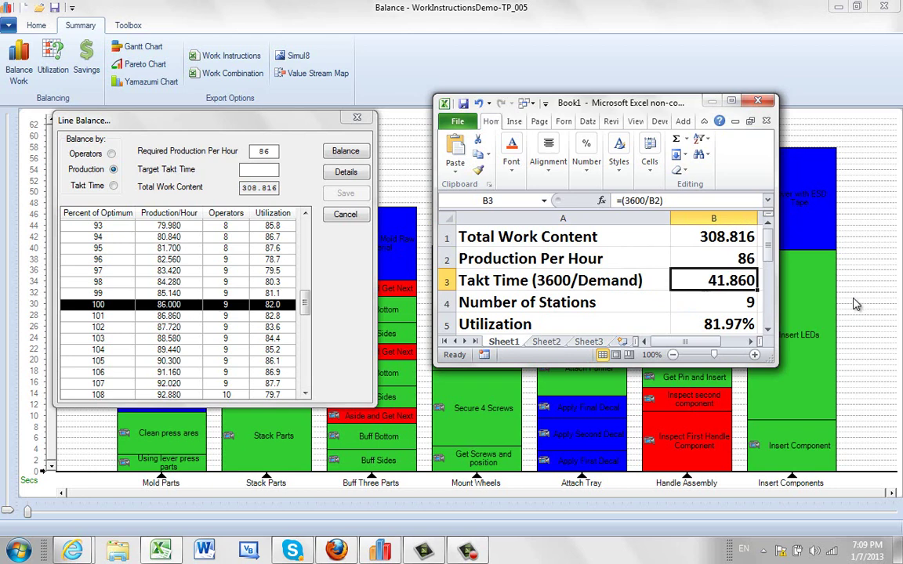
{"action": "left_click", "coordinate": [726, 303]}
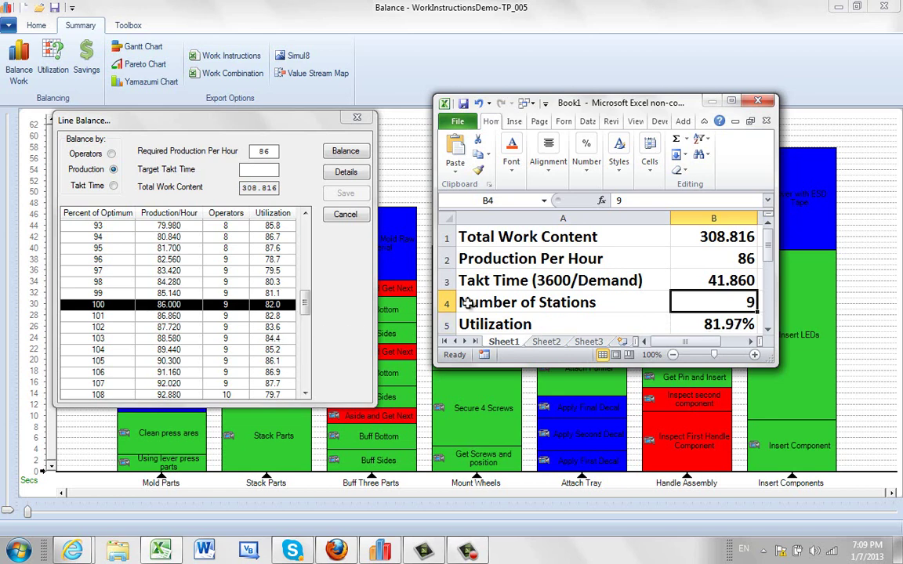
Enlarge the Excel window to show row 6's full formula, then bring Line Balance forward
{"action": "left_click_drag", "start_coordinate": [616, 369], "coordinate": [615, 390]}
{"action": "left_click_drag", "start_coordinate": [778, 236], "coordinate": [901, 236]}
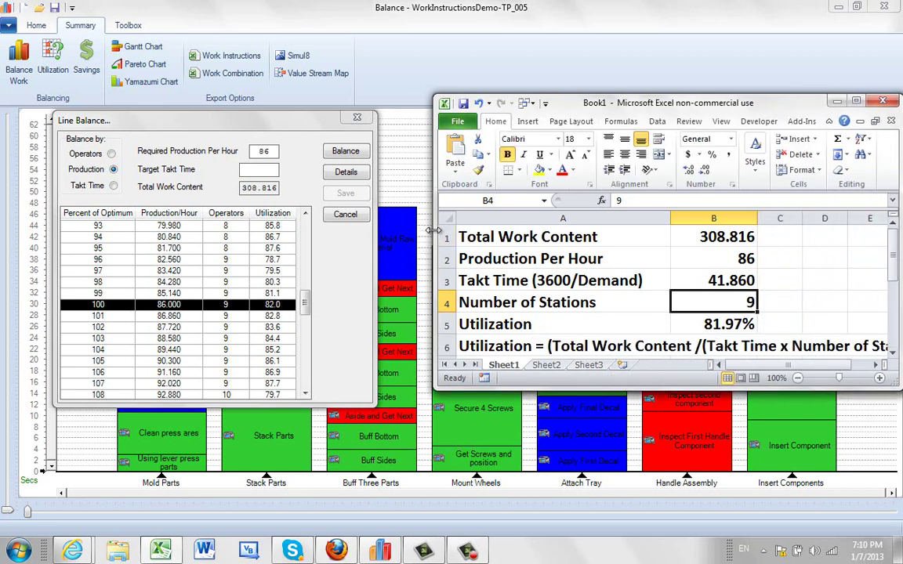
{"action": "left_click_drag", "start_coordinate": [430, 235], "coordinate": [342, 237]}
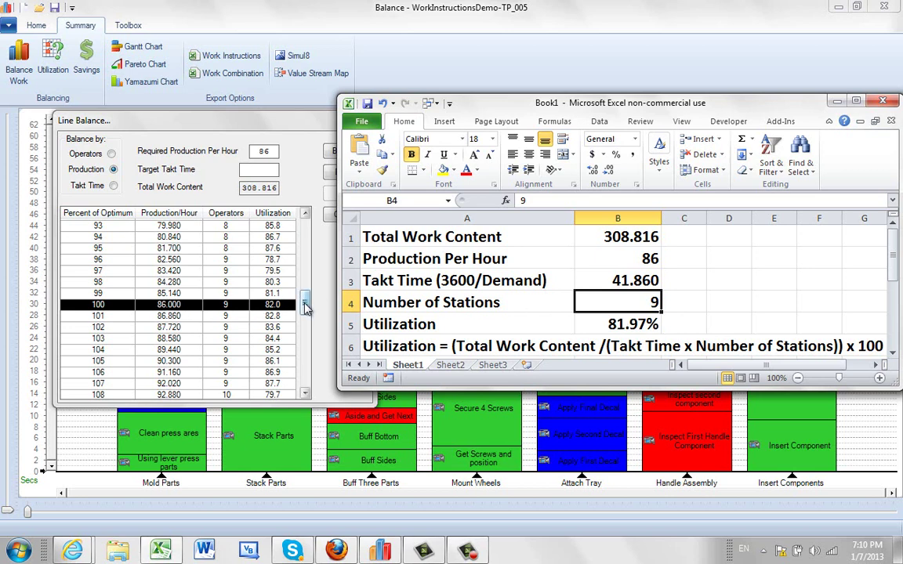
{"action": "mouse_move", "coordinate": [306, 303]}
{"action": "left_mouse_down"}
{"action": "mouse_move", "coordinate": [308, 227]}
{"action": "mouse_move", "coordinate": [308, 370]}
{"action": "mouse_move", "coordinate": [308, 297]}
{"action": "left_mouse_up"}
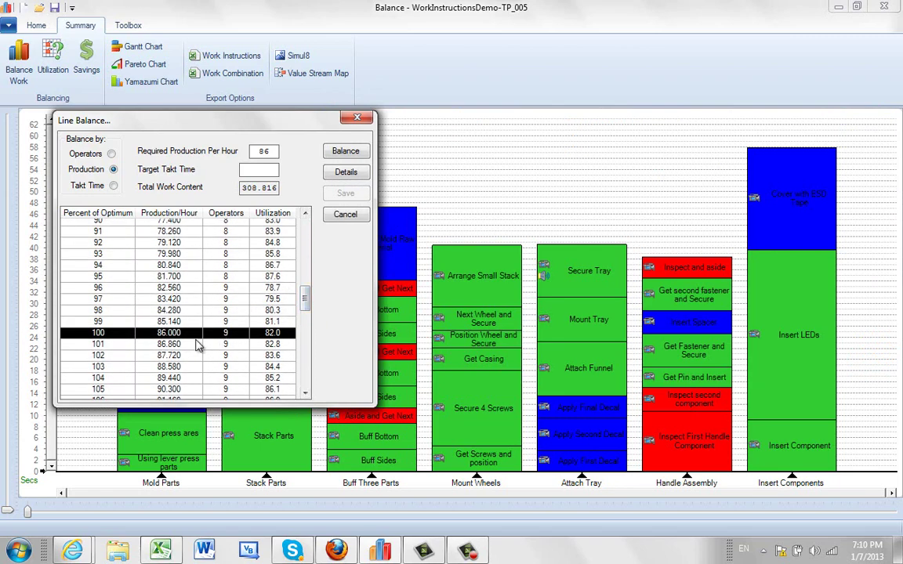
Show Details for the 9-operator, 86-per-hour balance and save it to the chart
{"action": "left_click", "coordinate": [347, 174]}
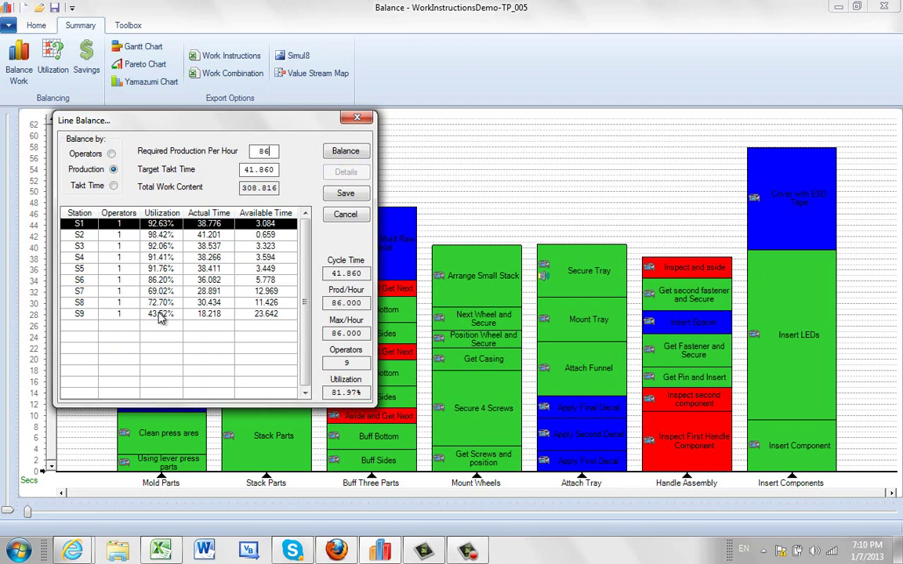
{"action": "left_click", "coordinate": [345, 196]}
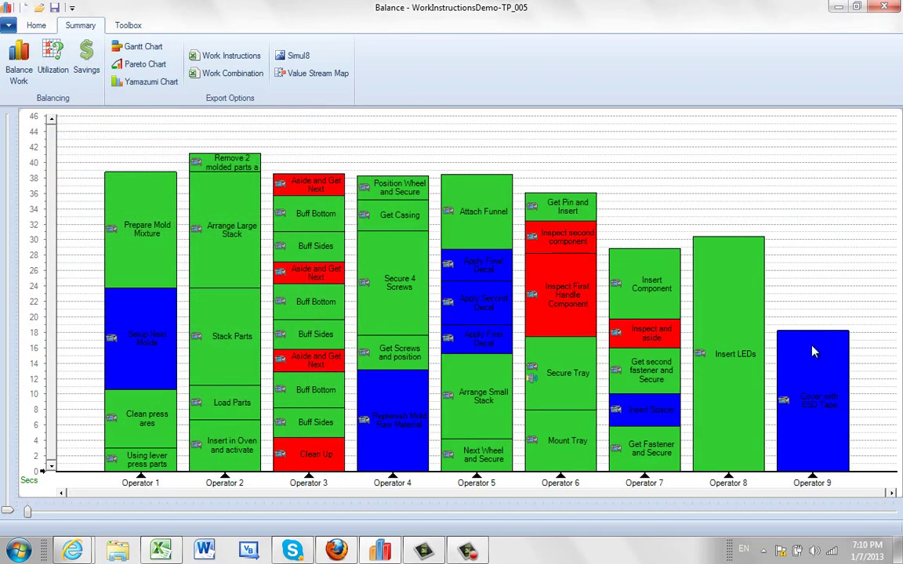
Recalculate balance options by production at 86 units per hour
{"action": "mouse_move", "coordinate": [226, 268]}
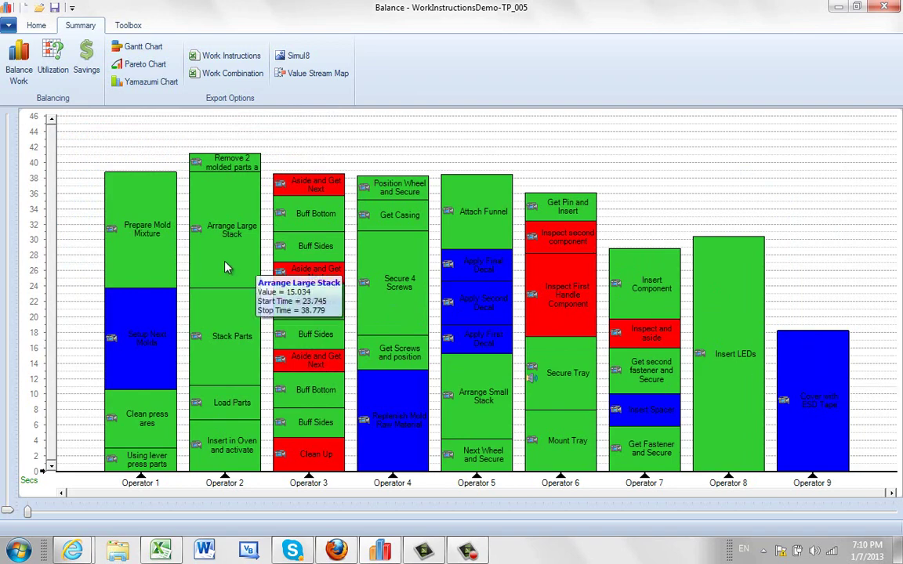
{"action": "left_click", "coordinate": [21, 62]}
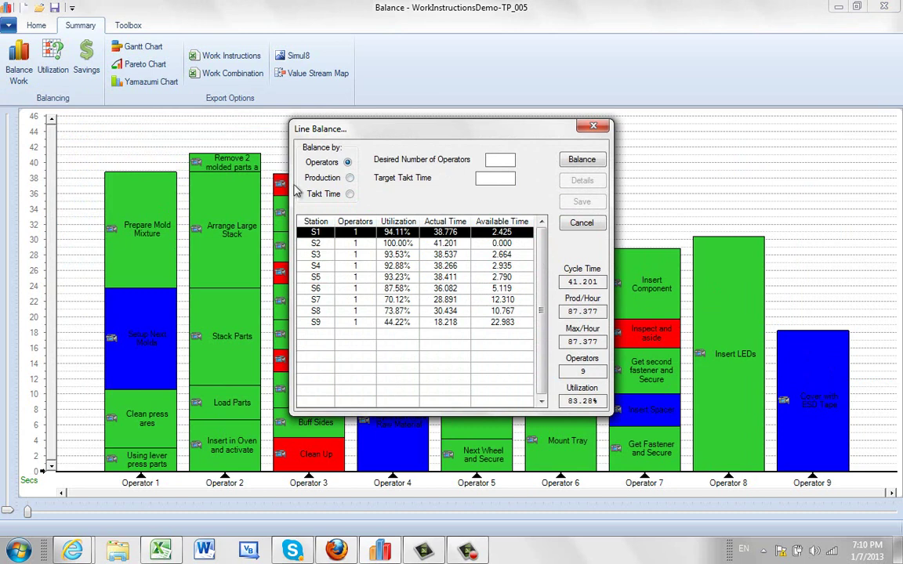
{"action": "left_click", "coordinate": [349, 178]}
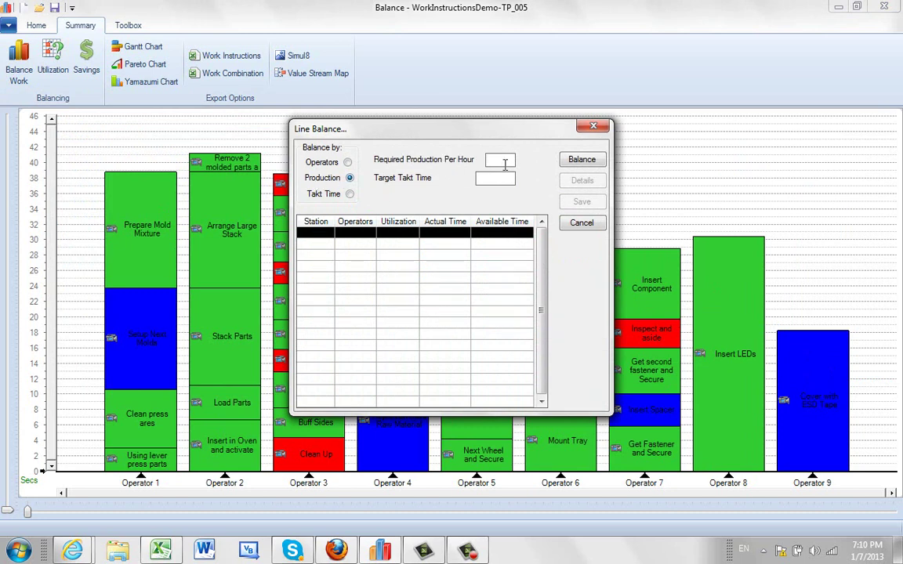
{"action": "left_click", "coordinate": [506, 162]}
{"action": "type", "text": "86"}
{"action": "left_click", "coordinate": [582, 159]}
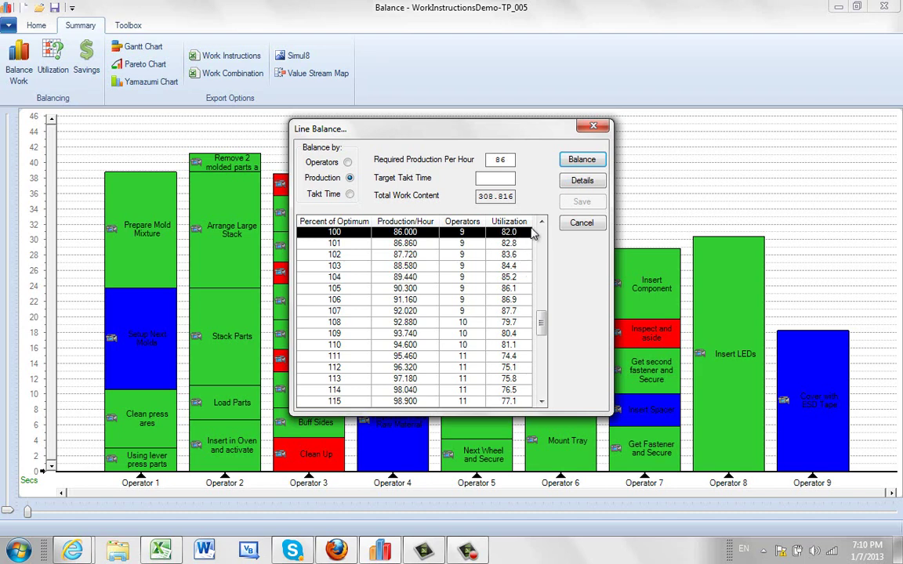
Select the 107% option (92.02 per hour, 87.71% utilization) and save it to the chart
{"action": "left_click", "coordinate": [400, 312]}
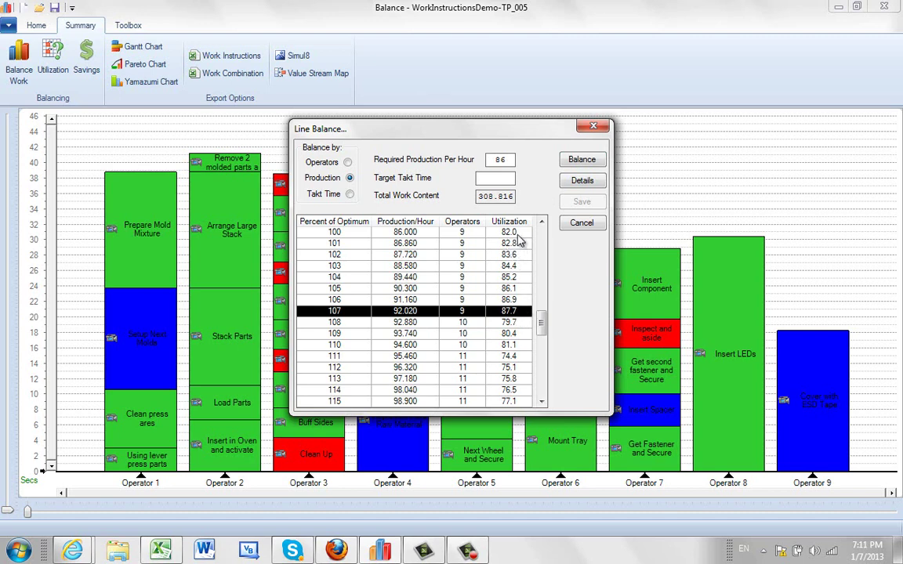
{"action": "left_click", "coordinate": [583, 181]}
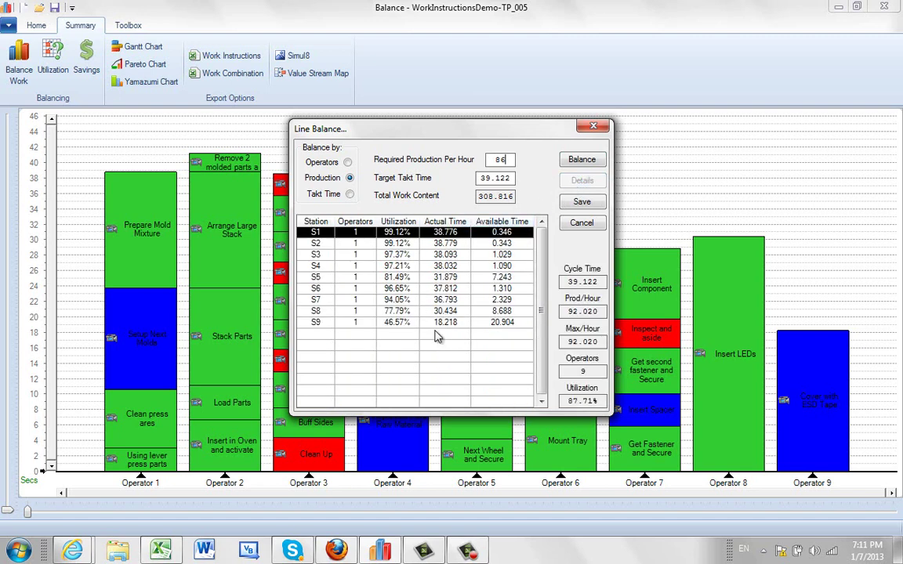
{"action": "left_click", "coordinate": [583, 202]}
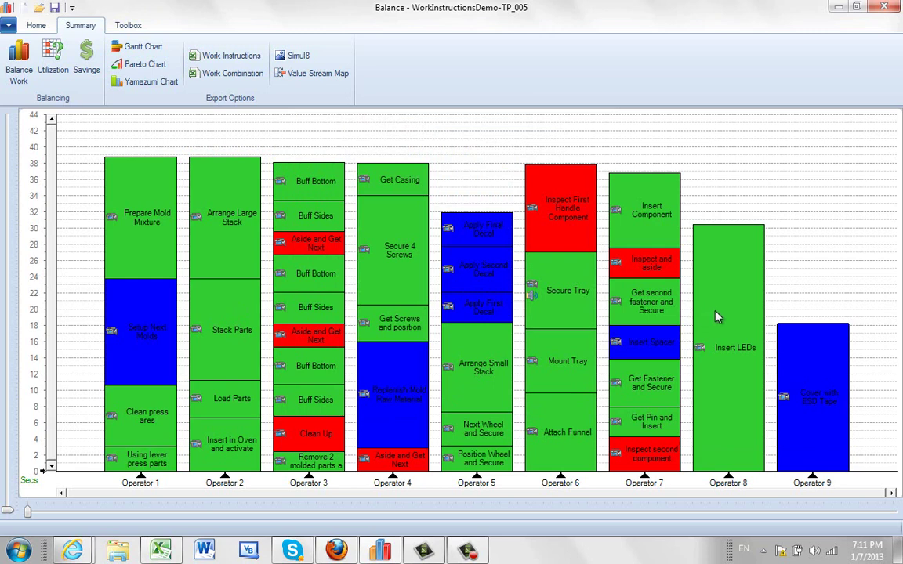
Again list balance options by production at 86 units per hour
{"action": "mouse_move", "coordinate": [719, 316]}
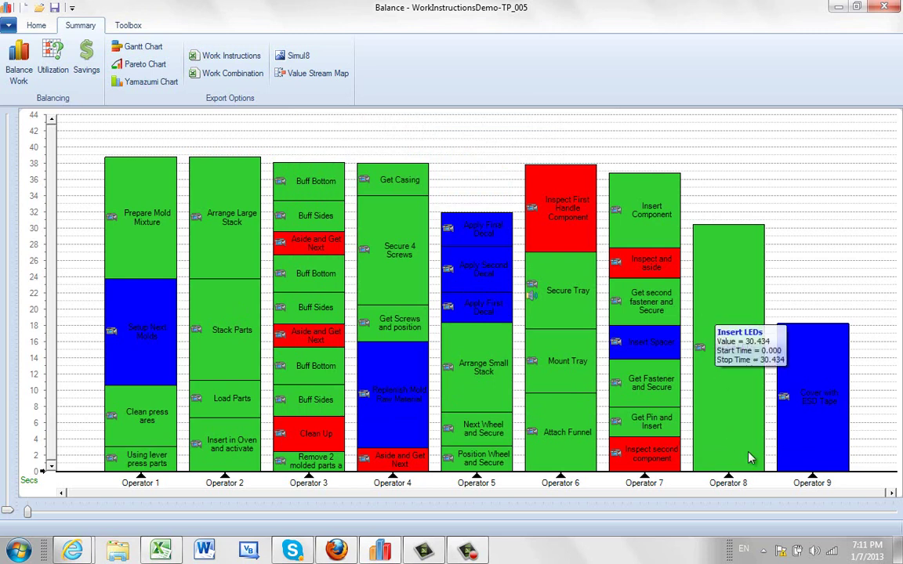
{"action": "mouse_move", "coordinate": [788, 486]}
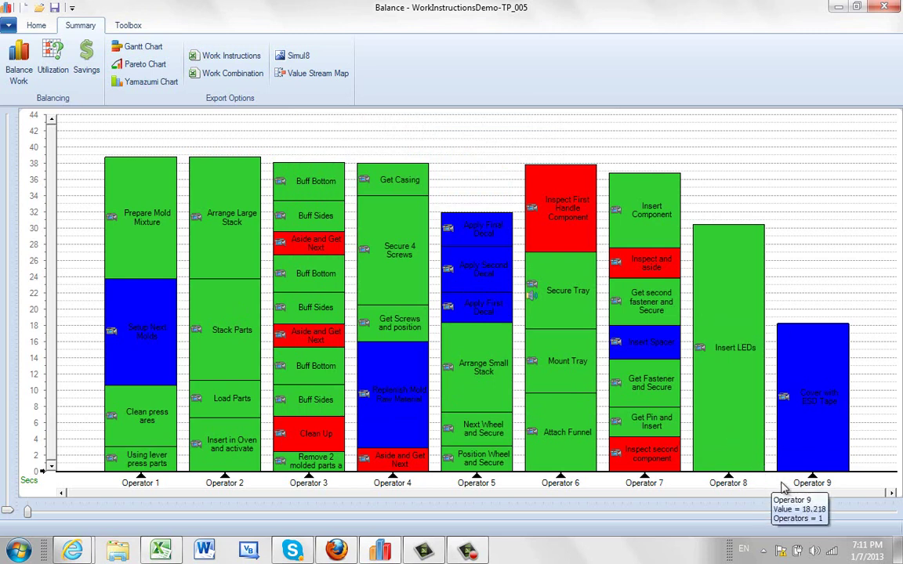
{"action": "left_click", "coordinate": [21, 61]}
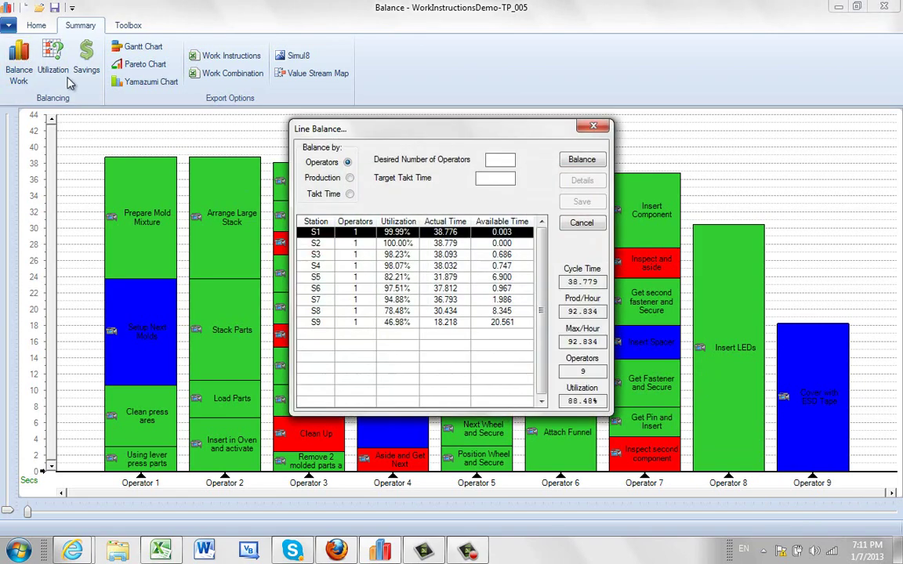
{"action": "left_click", "coordinate": [323, 178]}
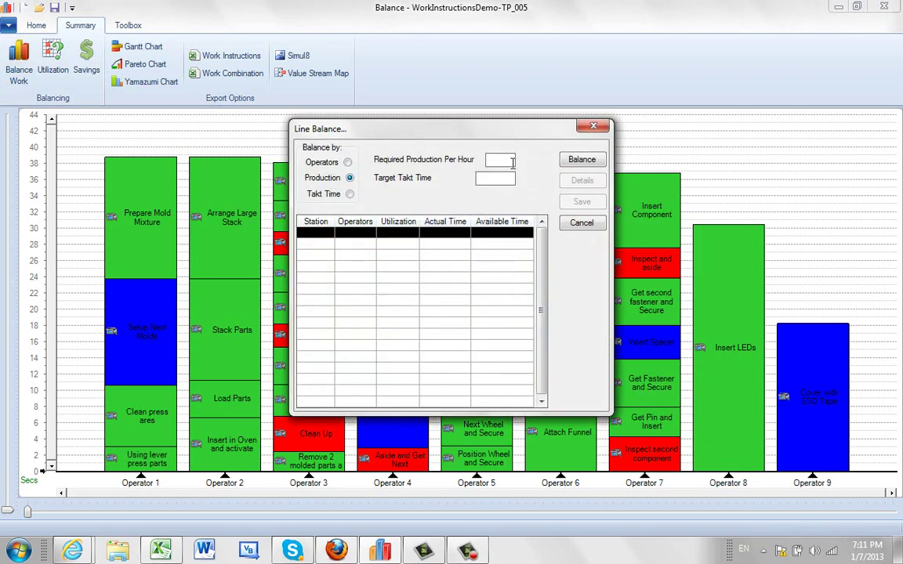
{"action": "type", "text": "86"}
{"action": "left_click", "coordinate": [582, 160]}
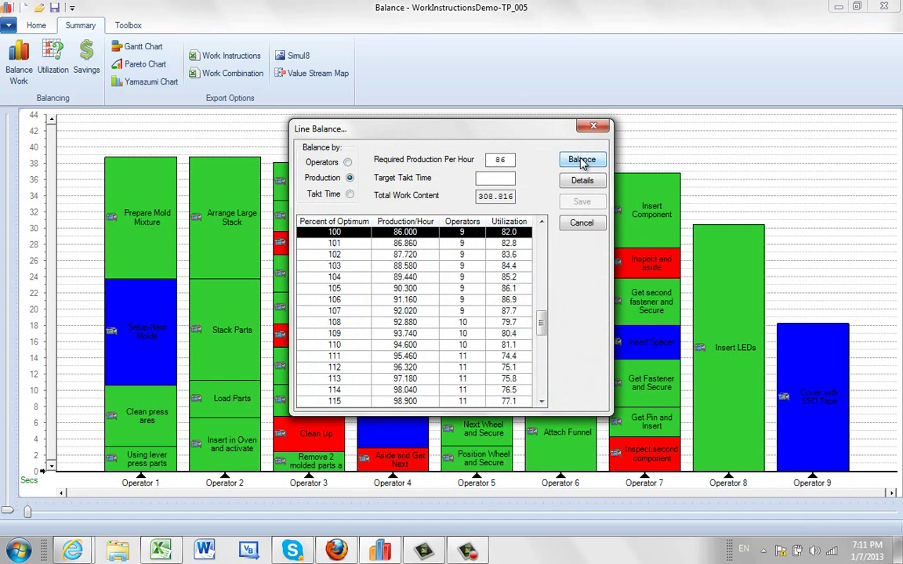
Select the 95% option (8 operators, 81.7 per hour, 87.61%) and save it to the chart
{"action": "left_click", "coordinate": [542, 223]}
{"action": "left_click", "coordinate": [542, 223]}
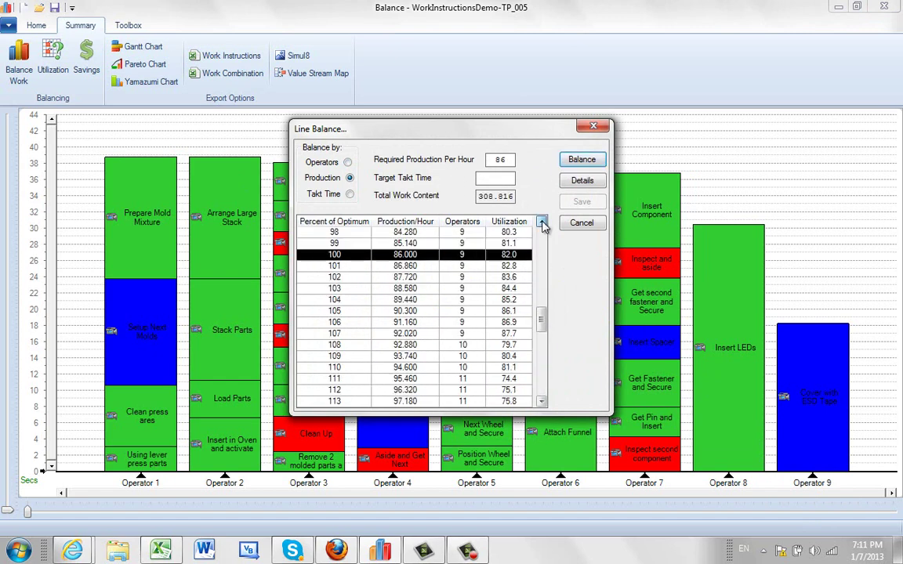
{"action": "left_click", "coordinate": [542, 223]}
{"action": "left_click", "coordinate": [542, 223]}
{"action": "left_click", "coordinate": [542, 223]}
{"action": "left_click", "coordinate": [542, 223]}
{"action": "left_click", "coordinate": [542, 223]}
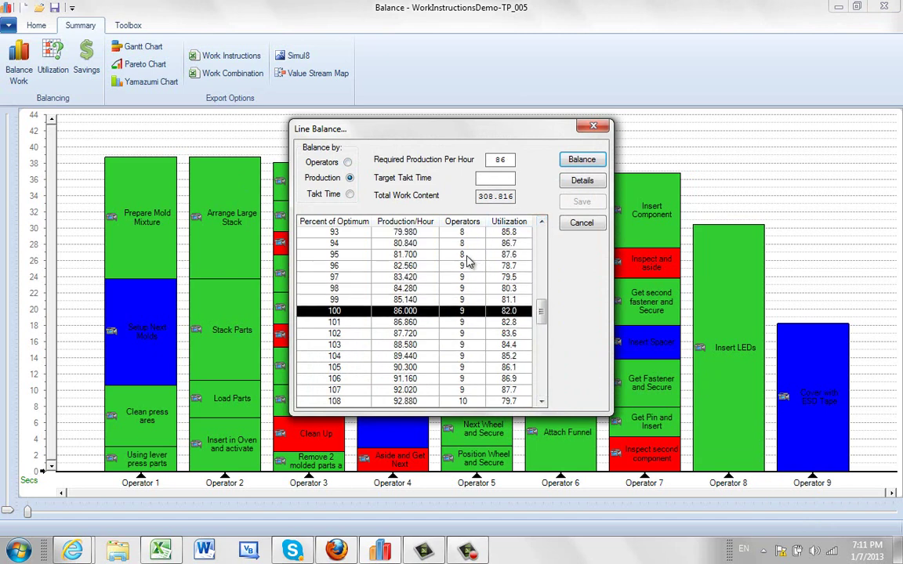
{"action": "left_click", "coordinate": [403, 256]}
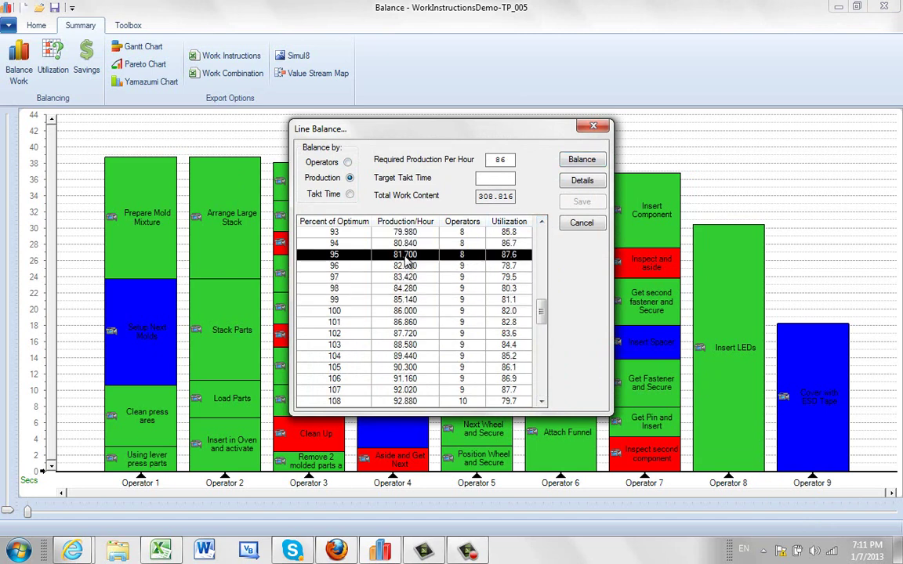
{"action": "left_click", "coordinate": [582, 182]}
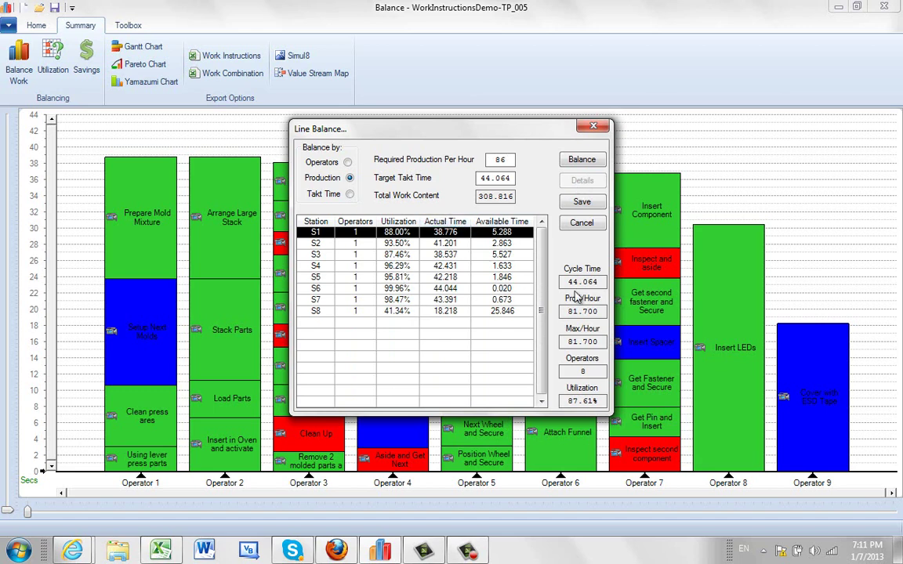
{"action": "left_click", "coordinate": [584, 203]}
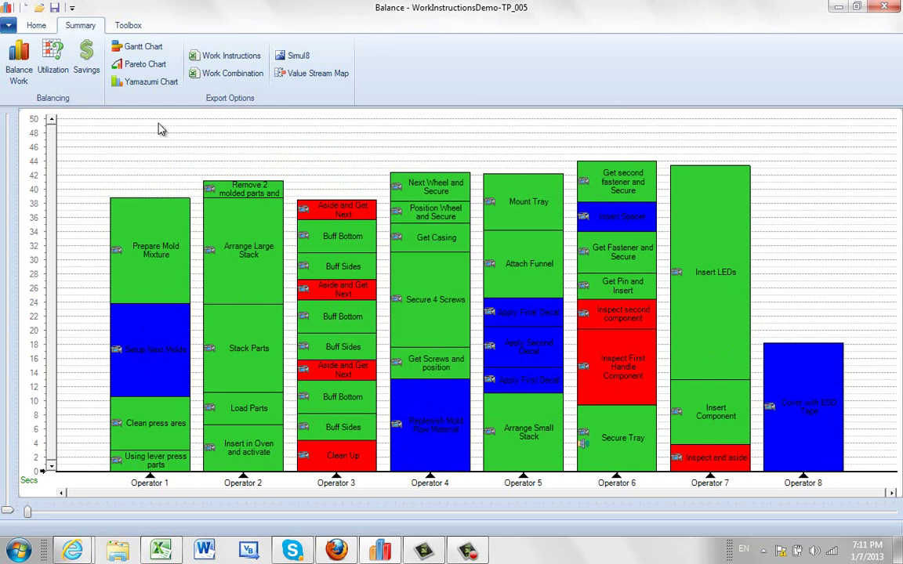
Reopen Line Balance and set Balance by to Takt Time
{"action": "left_click", "coordinate": [25, 55]}
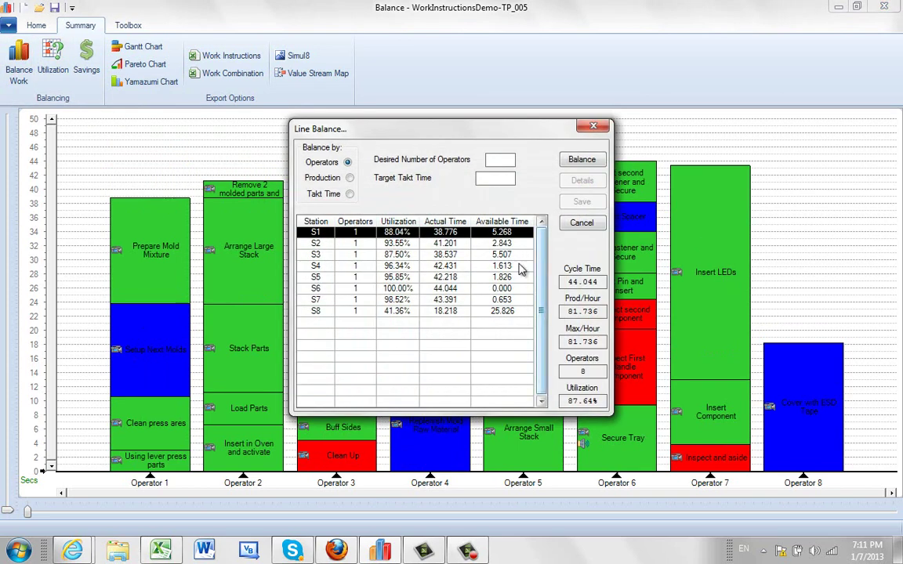
{"action": "left_click", "coordinate": [350, 178]}
{"action": "left_click", "coordinate": [350, 194]}
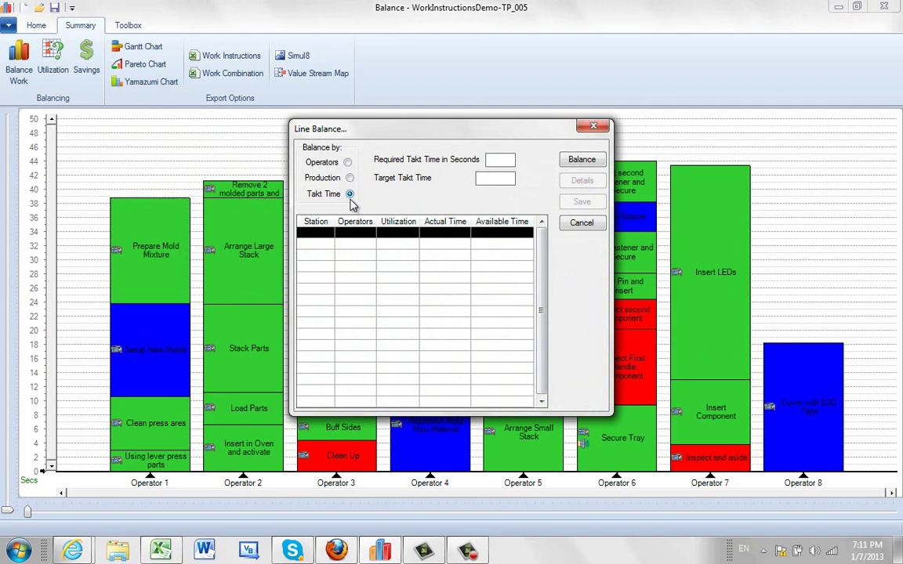